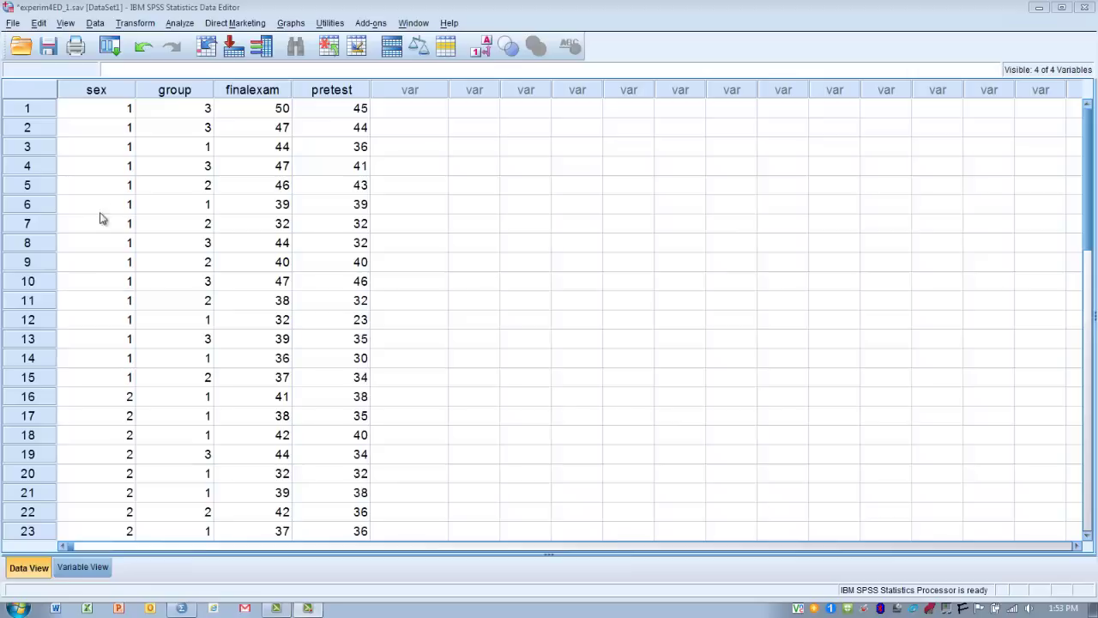
Start a Univariate general linear model with finalexam as the dependent variable
left_click(177, 24)
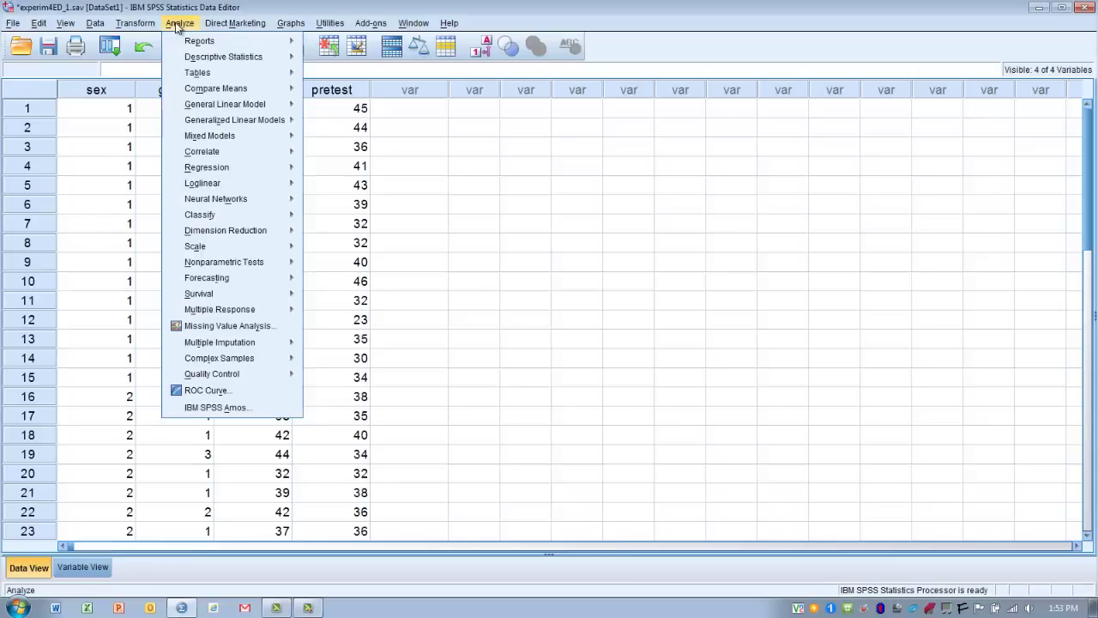
mouse_move(196, 104)
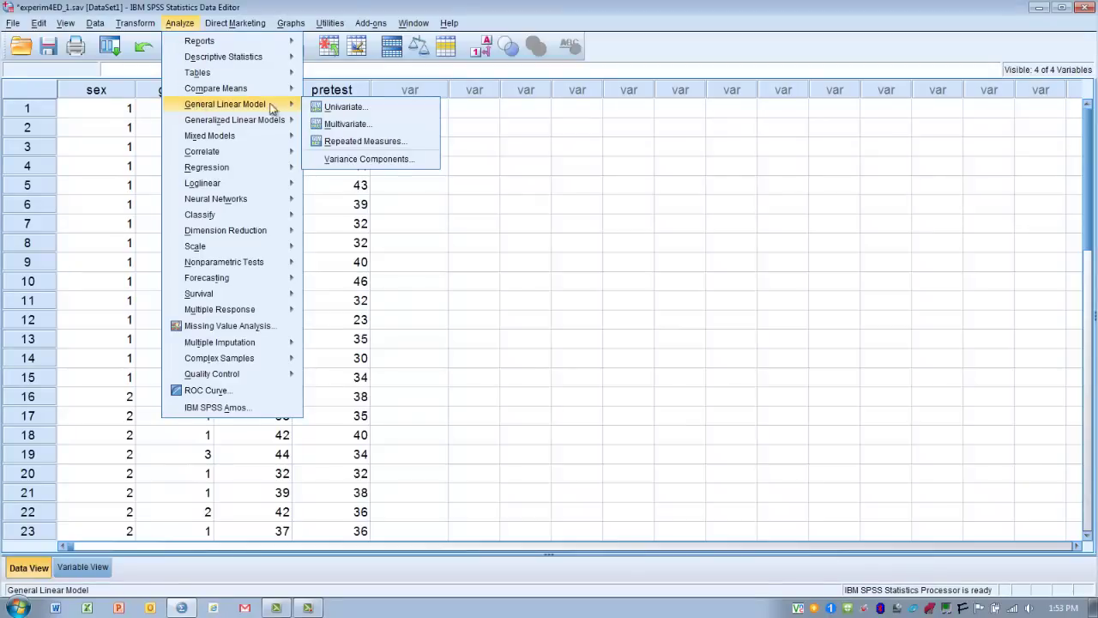
left_click(326, 109)
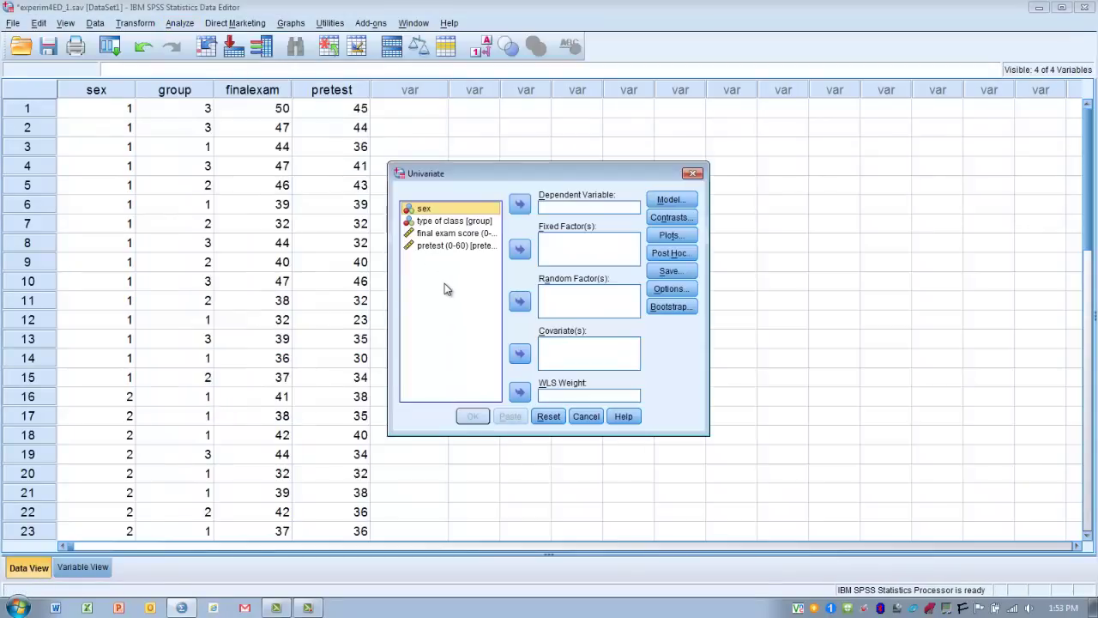
left_click(452, 238)
left_click(519, 204)
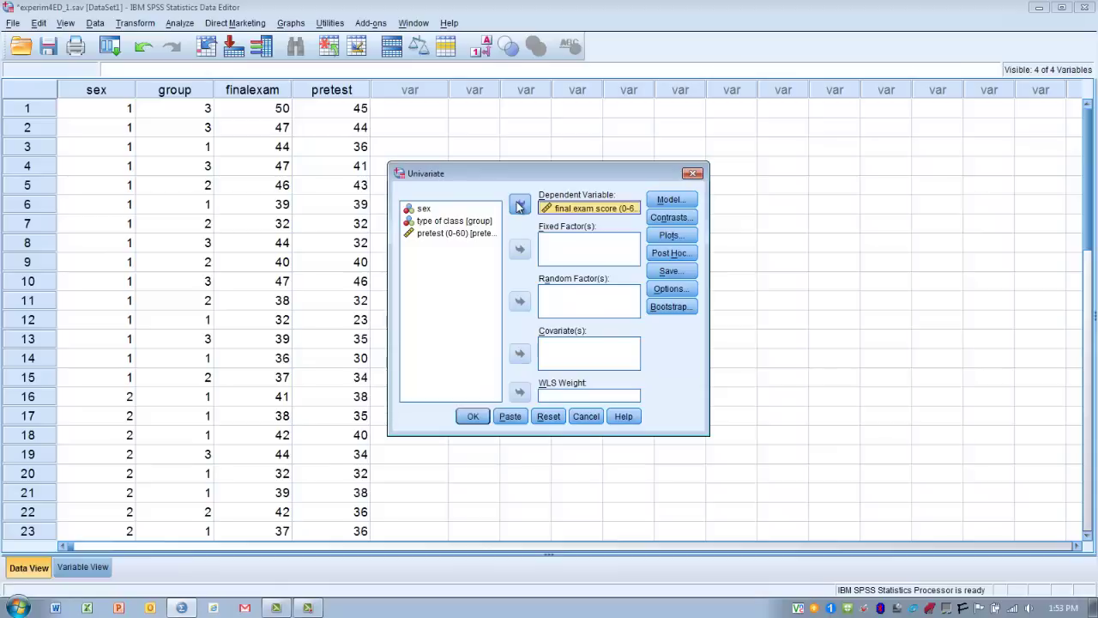
Add sex and group as fixed factors and pretest as covariate, then open Model settings
left_click(428, 210)
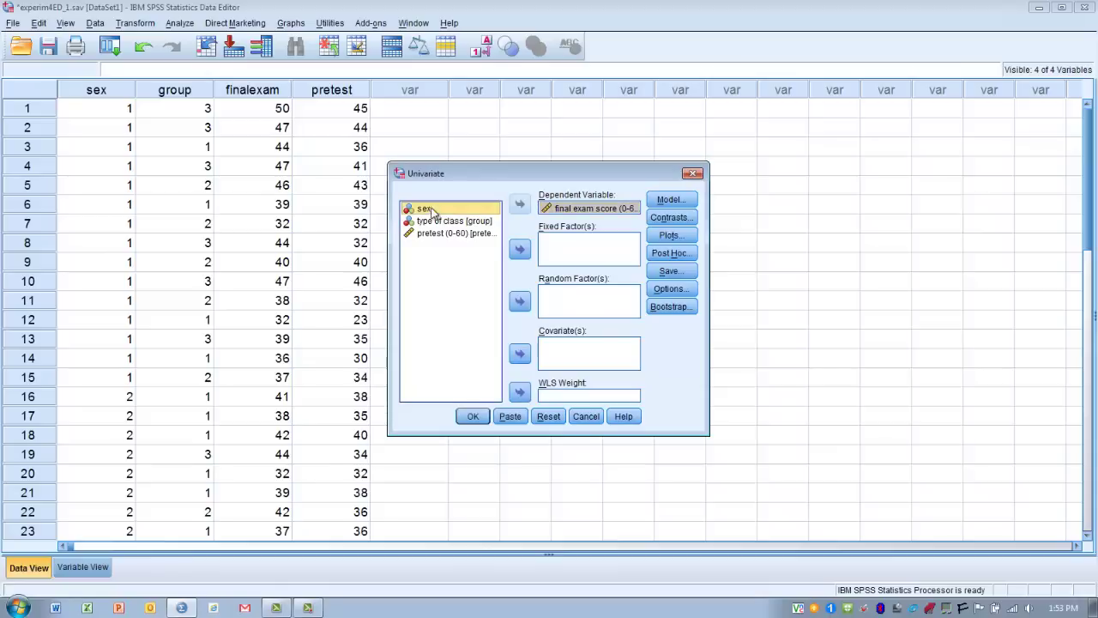
left_click(519, 249)
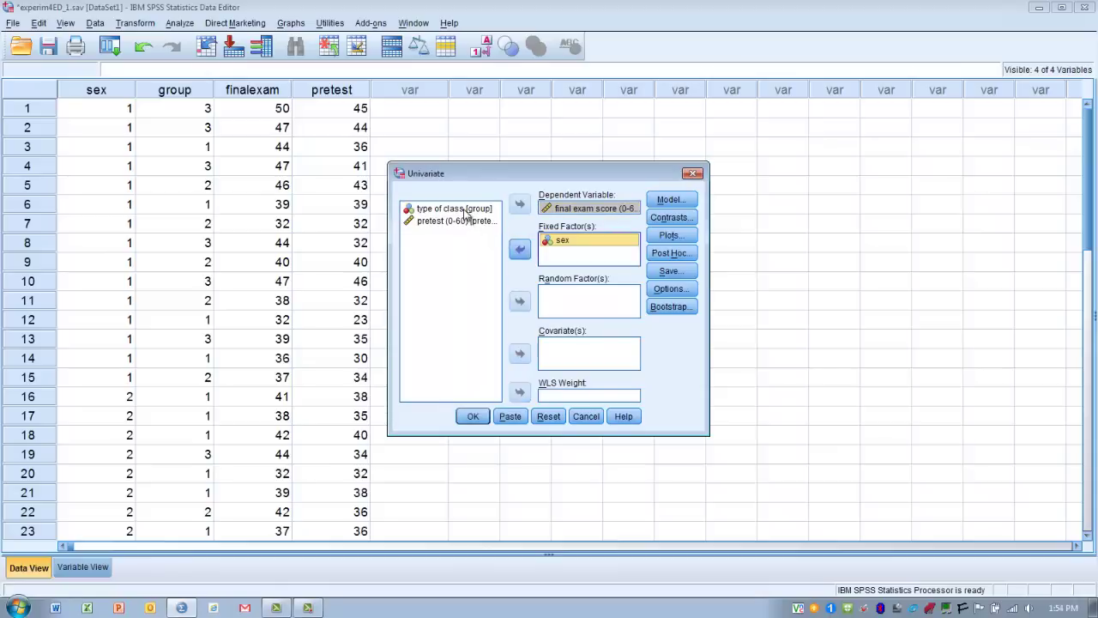
left_click(466, 211)
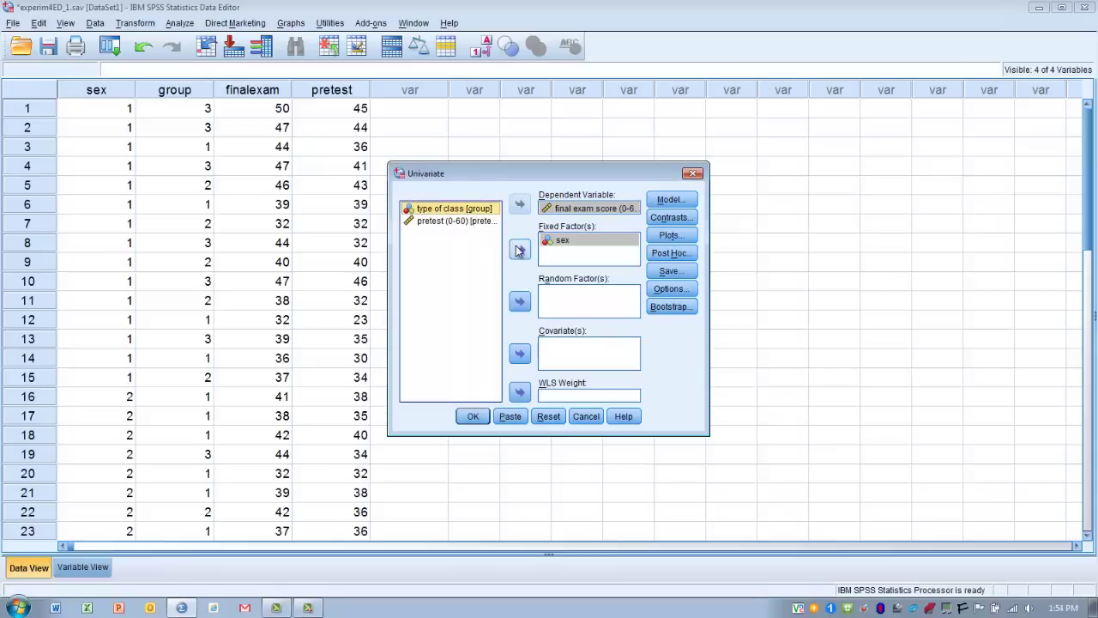
left_click(519, 249)
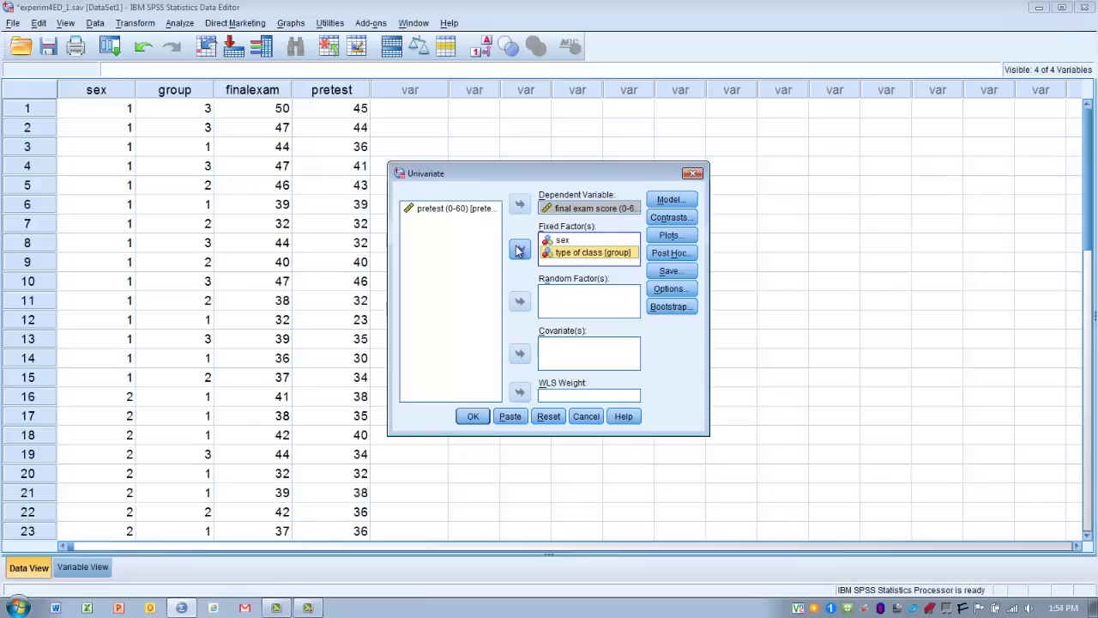
left_click(461, 213)
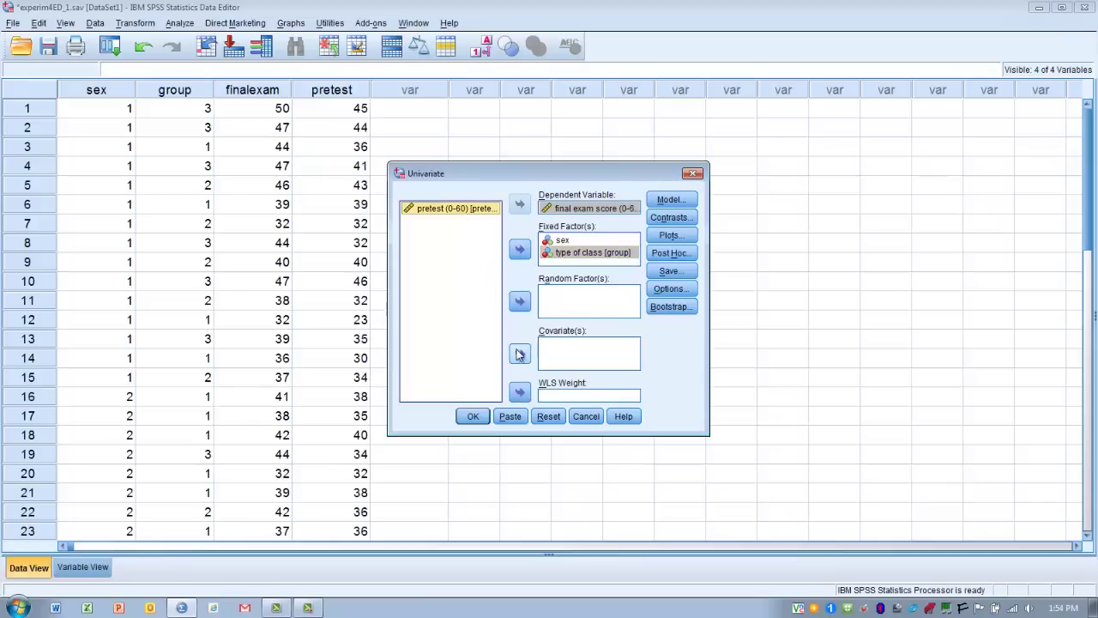
left_click(518, 355)
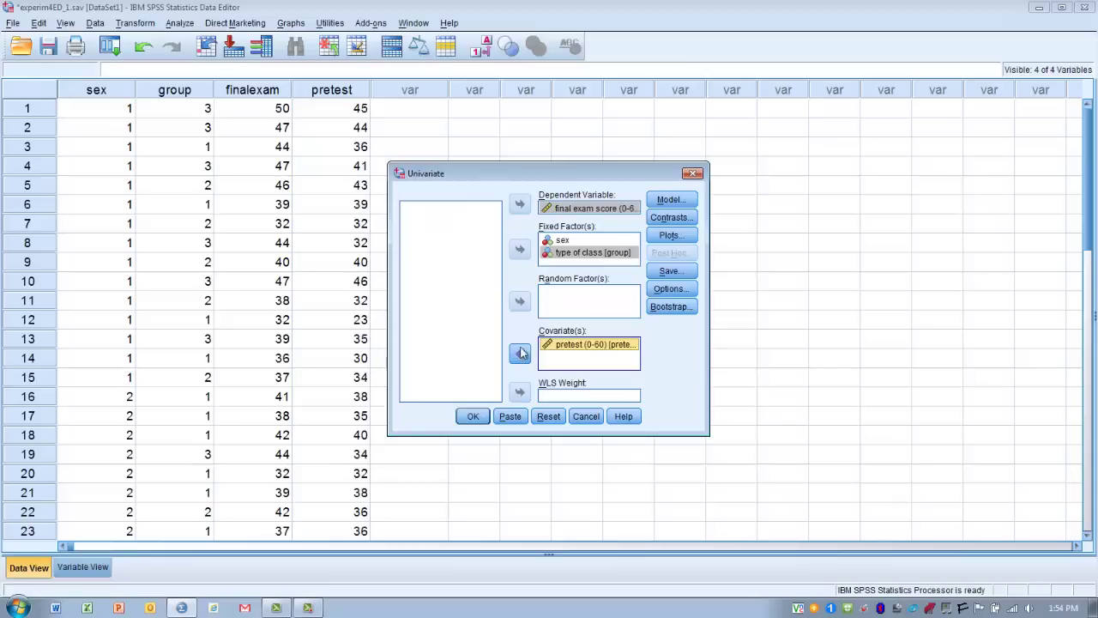
left_click(663, 200)
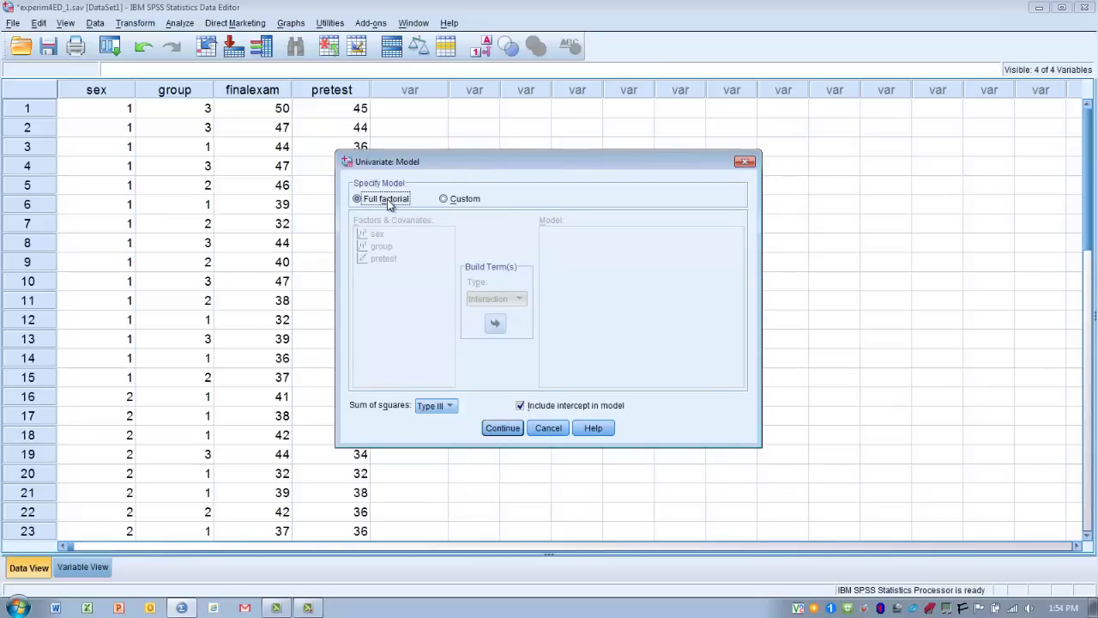
Keep the full factorial model and bring up the Univariate Options dialog
left_click(504, 428)
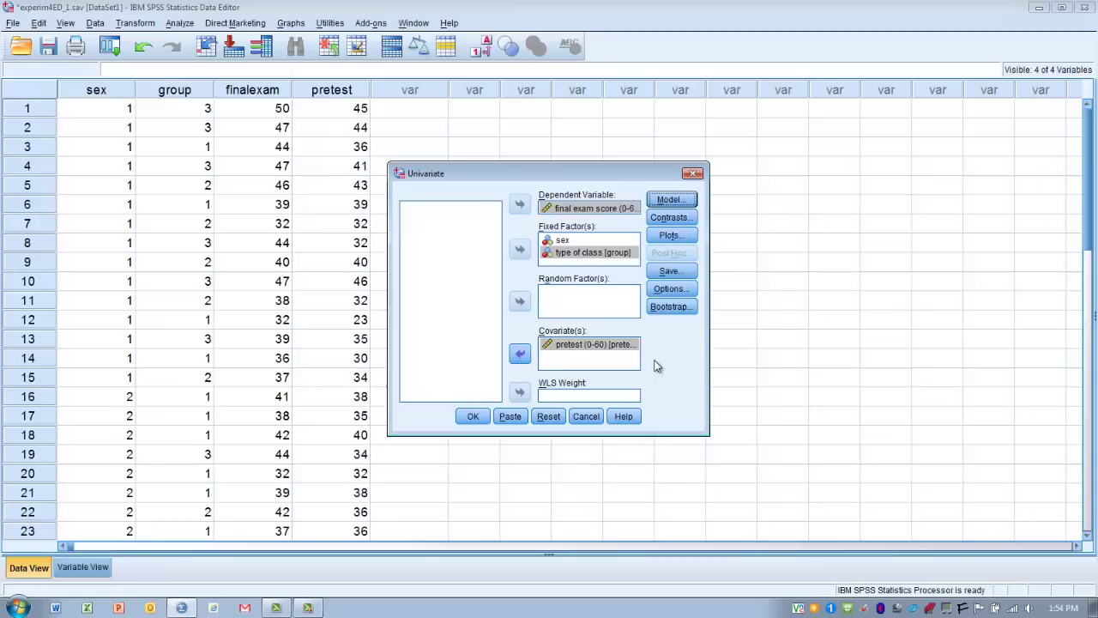
left_click(667, 289)
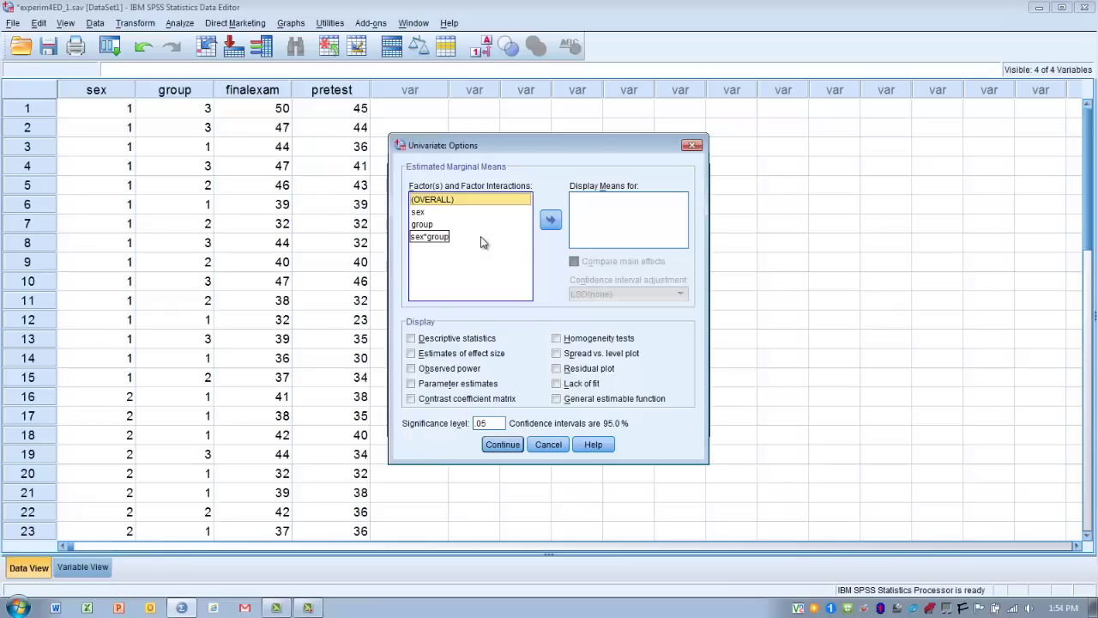
Request estimated marginal means for sex, group and the sex*group interaction
left_click(468, 214)
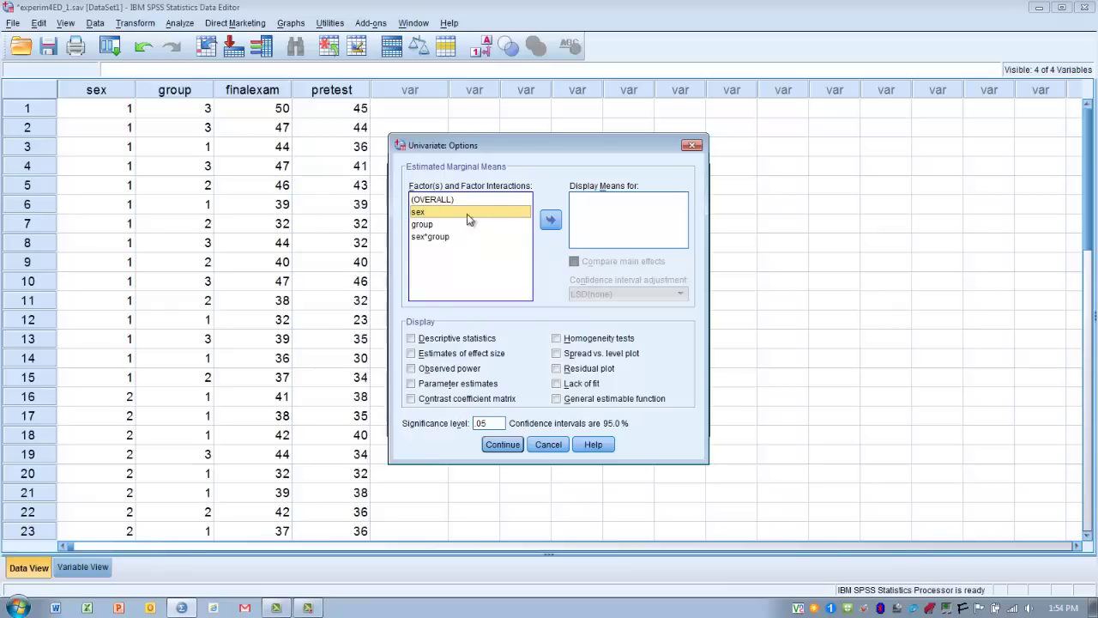
left_click(549, 220)
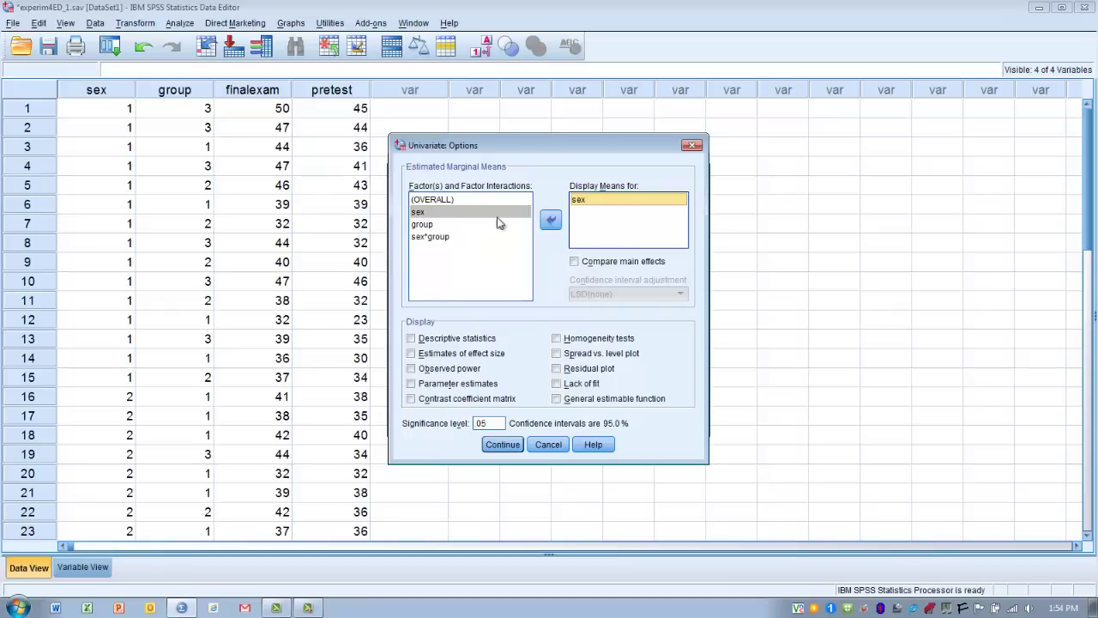
left_click(427, 225)
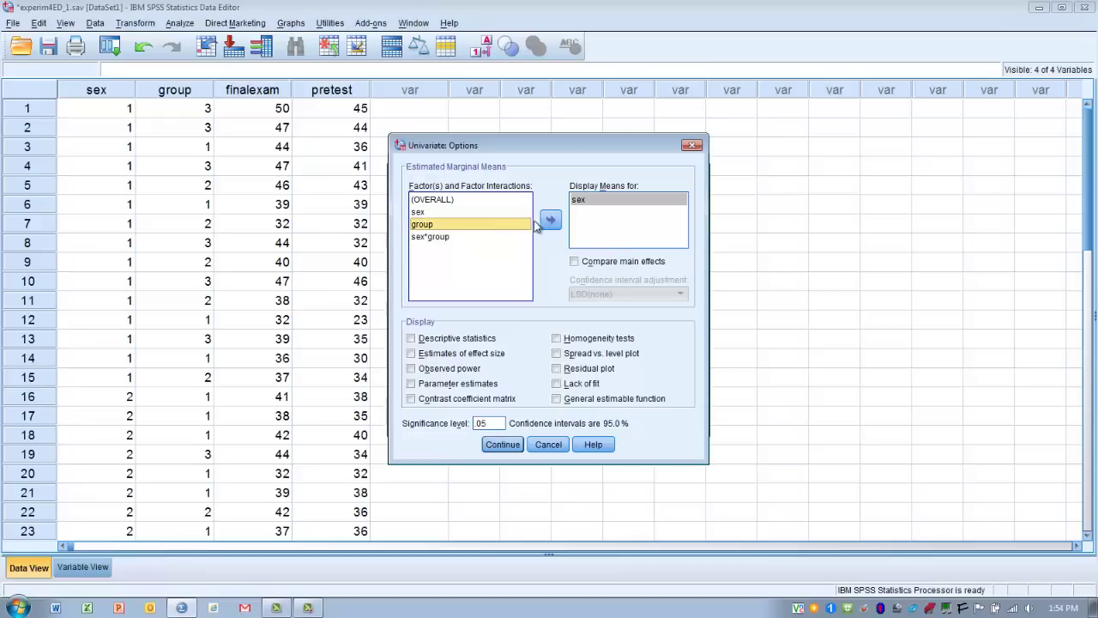
left_click(551, 221)
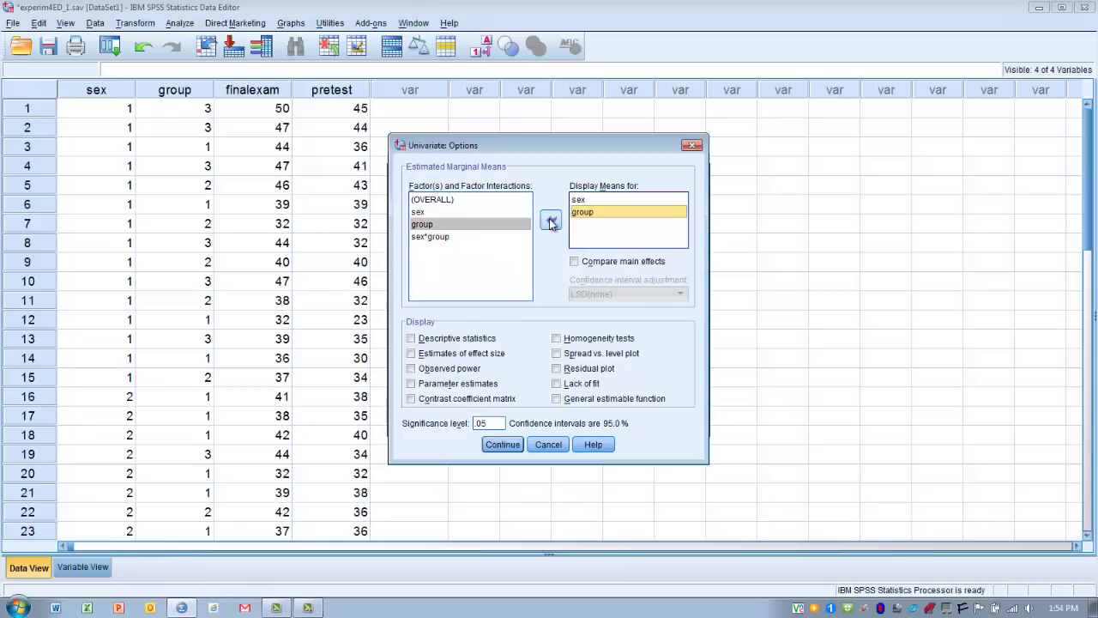
left_click(437, 237)
left_click(439, 240)
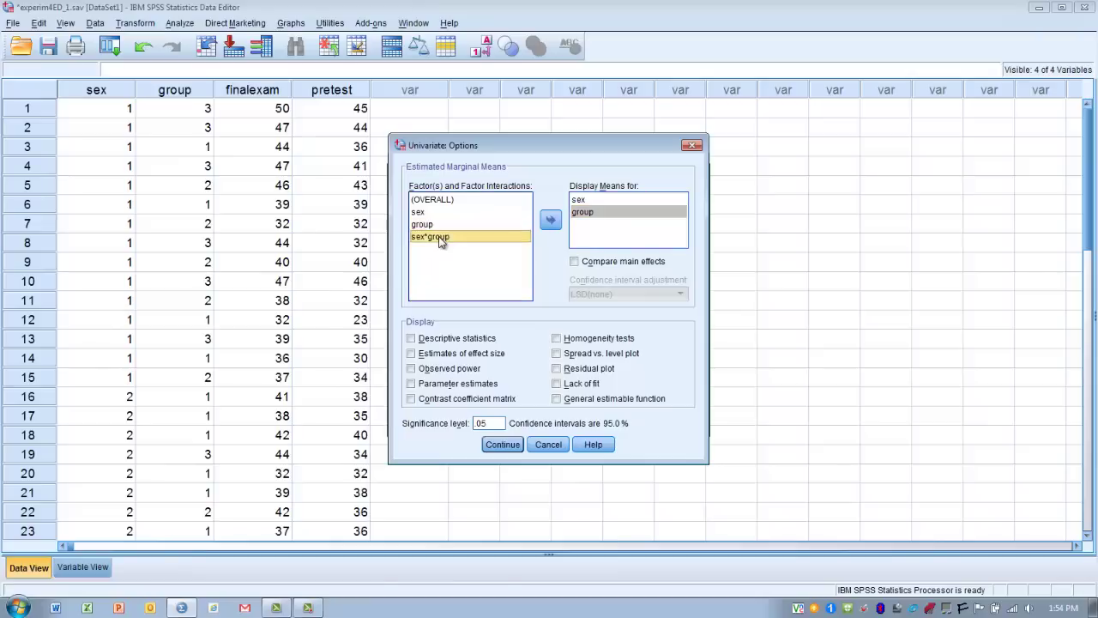
left_click(551, 221)
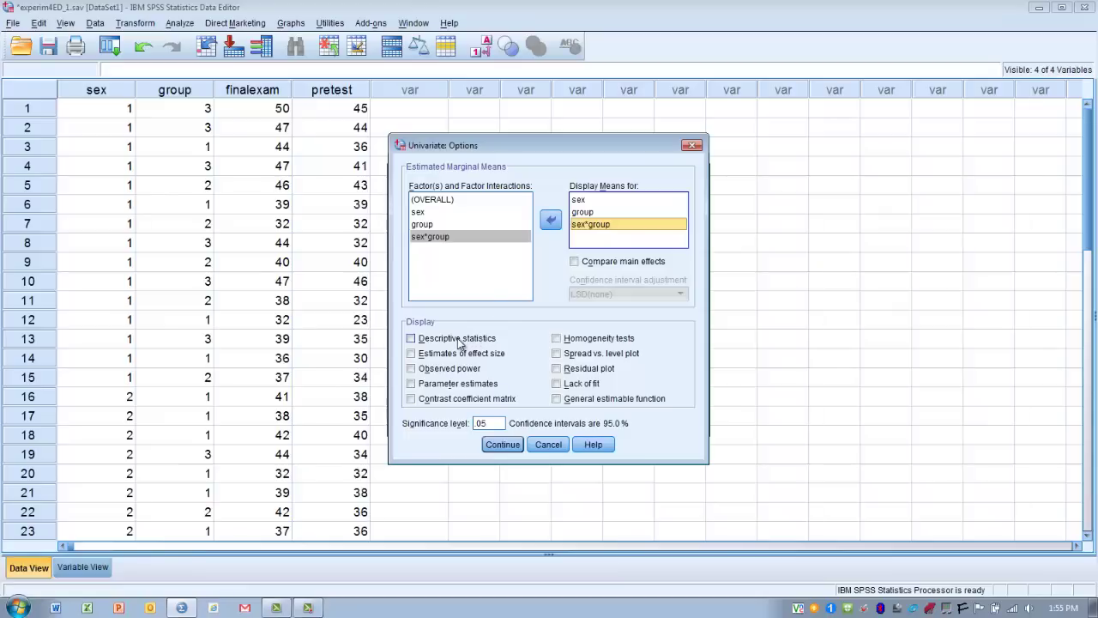
Add descriptives, effect size, observed power, homogeneity tests and main-effect comparisons
left_click(412, 339)
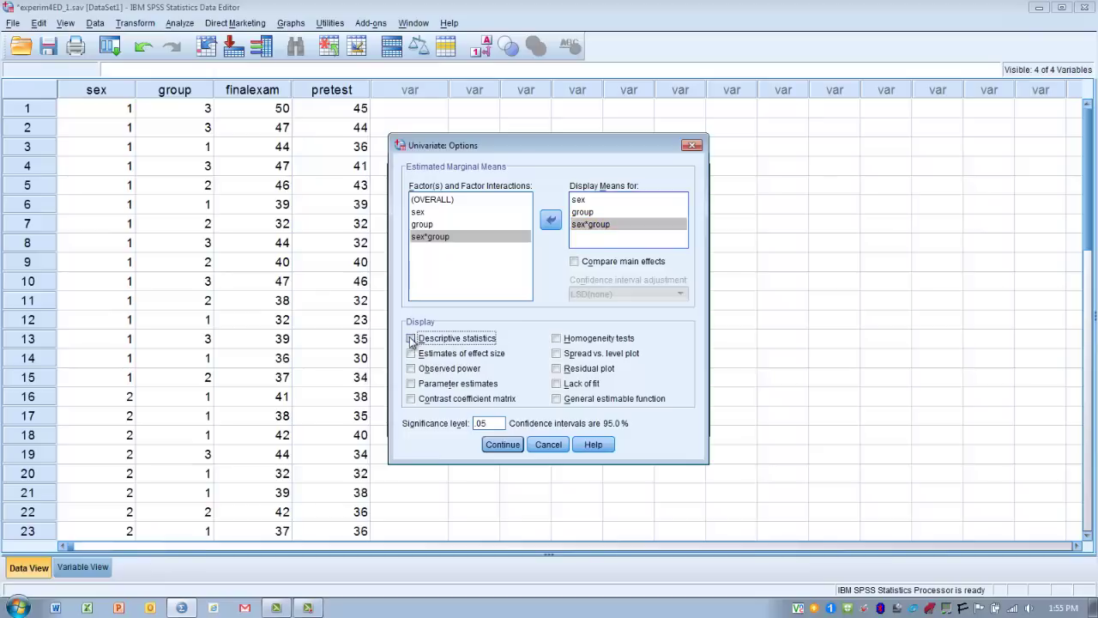
left_click(411, 353)
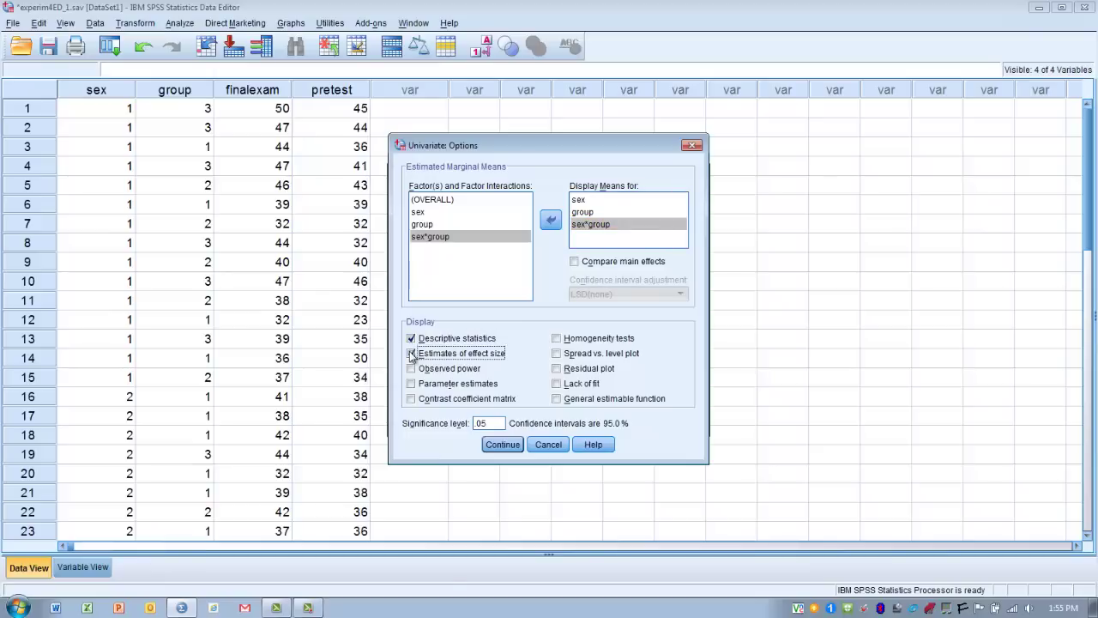
left_click(411, 368)
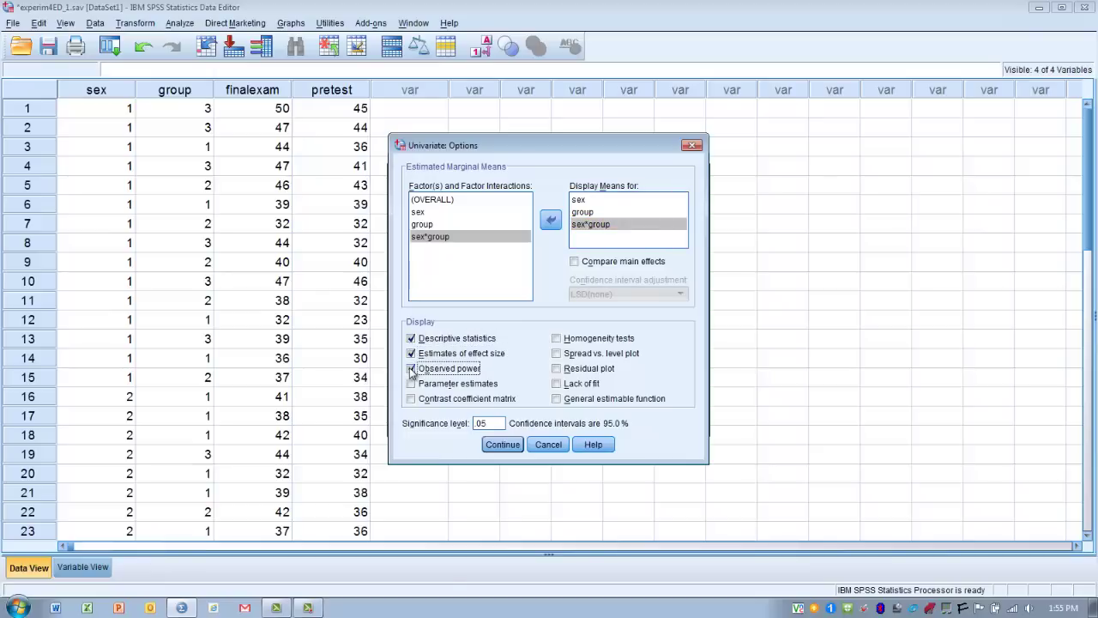
left_click(557, 339)
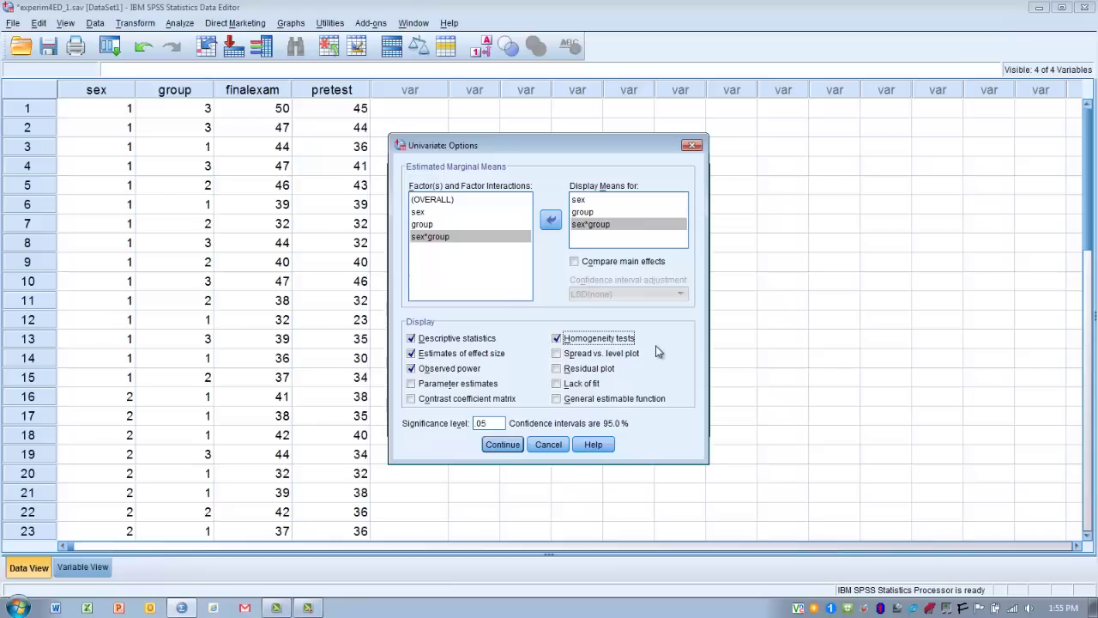
left_click(575, 262)
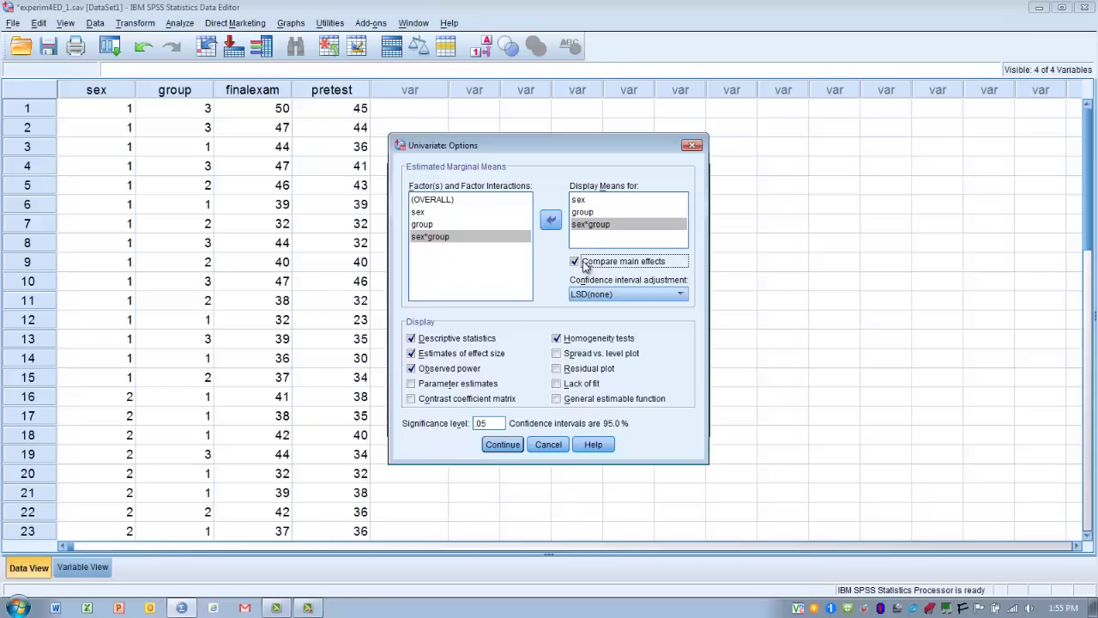
Set the confidence interval adjustment to Bonferroni and confirm the options
left_click(683, 294)
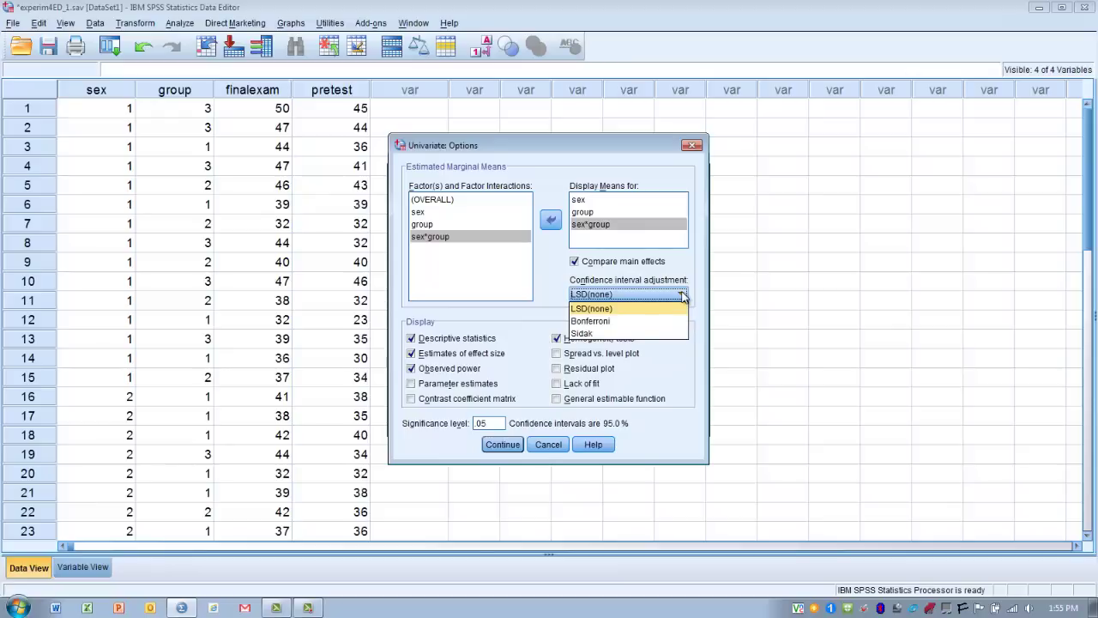
left_click(617, 323)
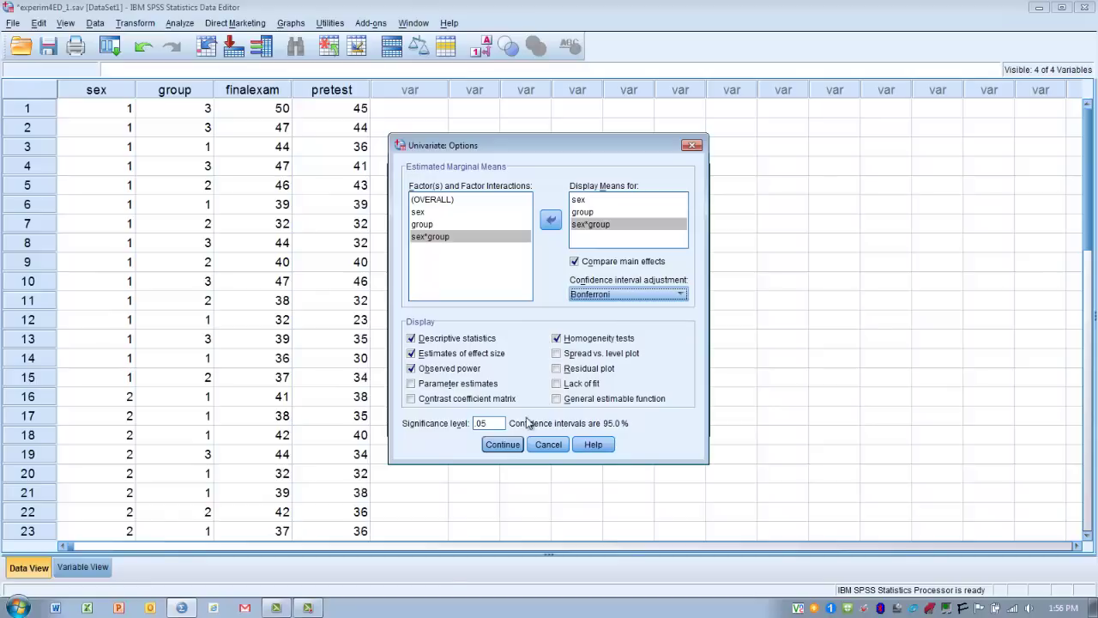
left_click(508, 447)
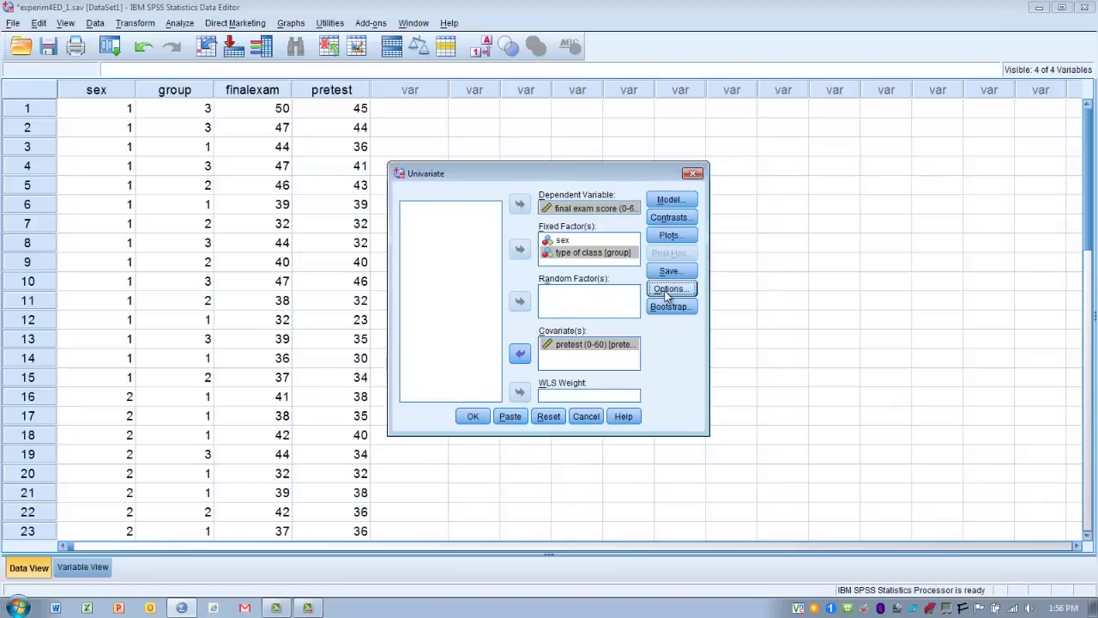
Add a sex*group profile plot: sex on the horizontal axis, separate lines per group
left_click(670, 236)
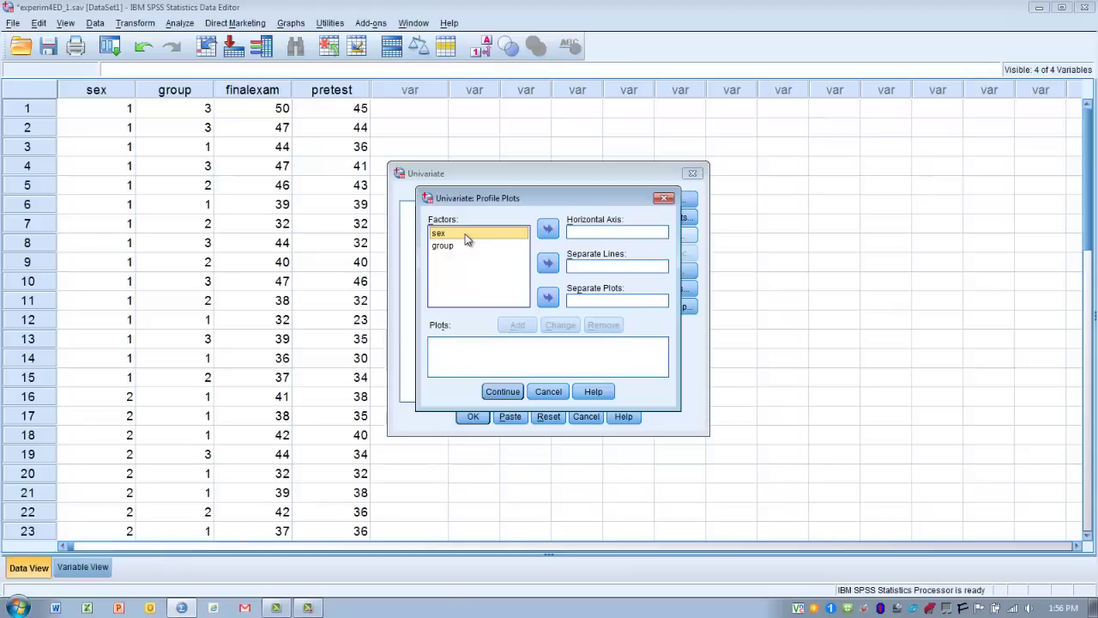
left_click(548, 229)
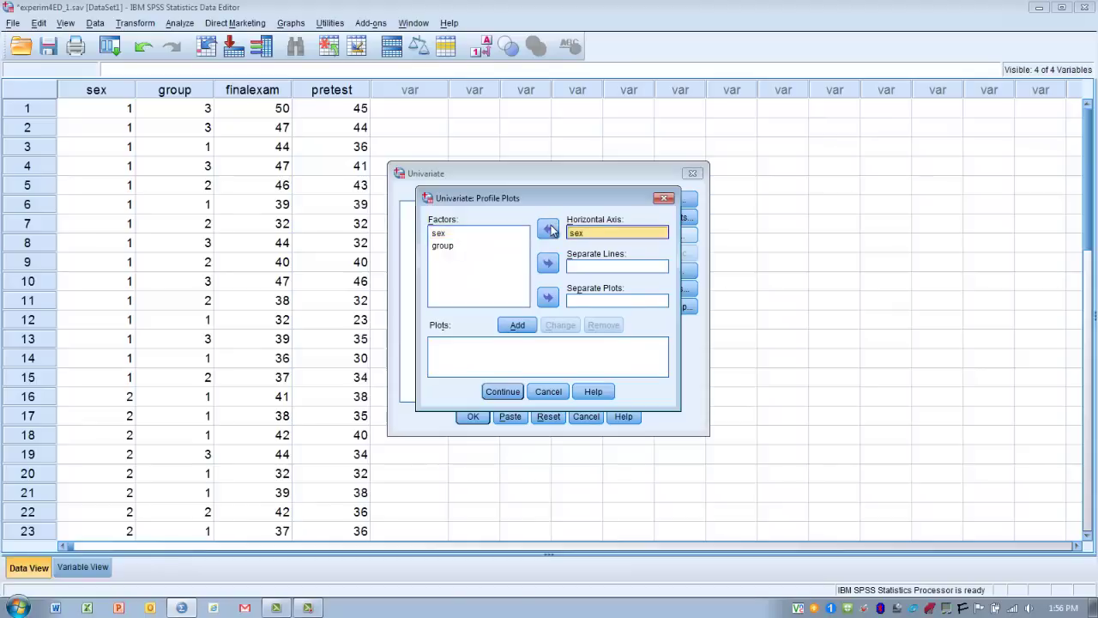
left_click(446, 247)
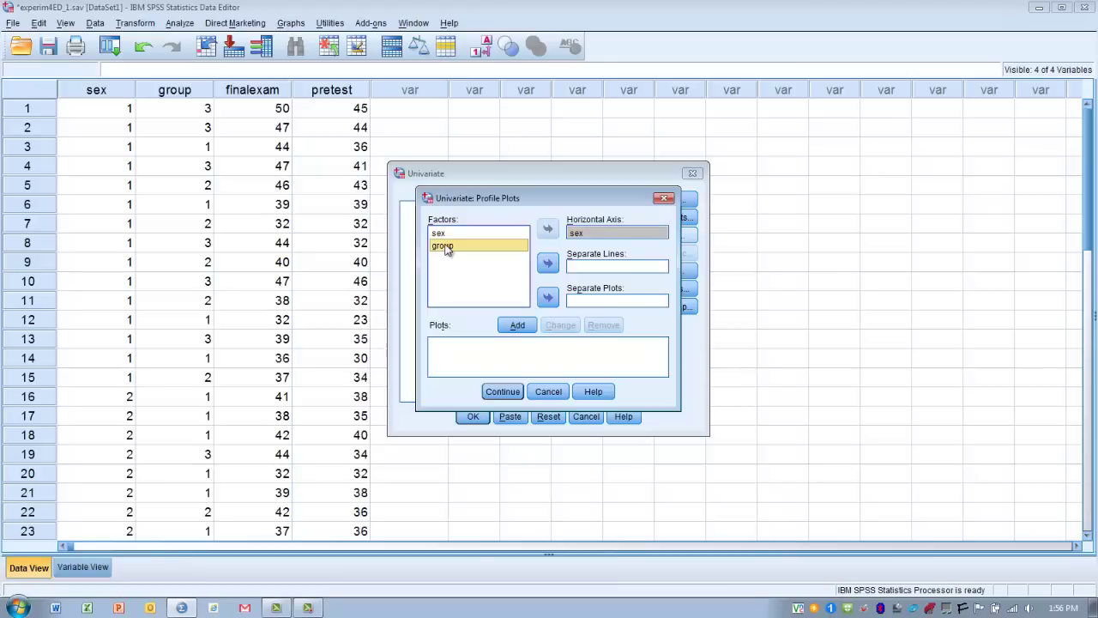
left_click(549, 265)
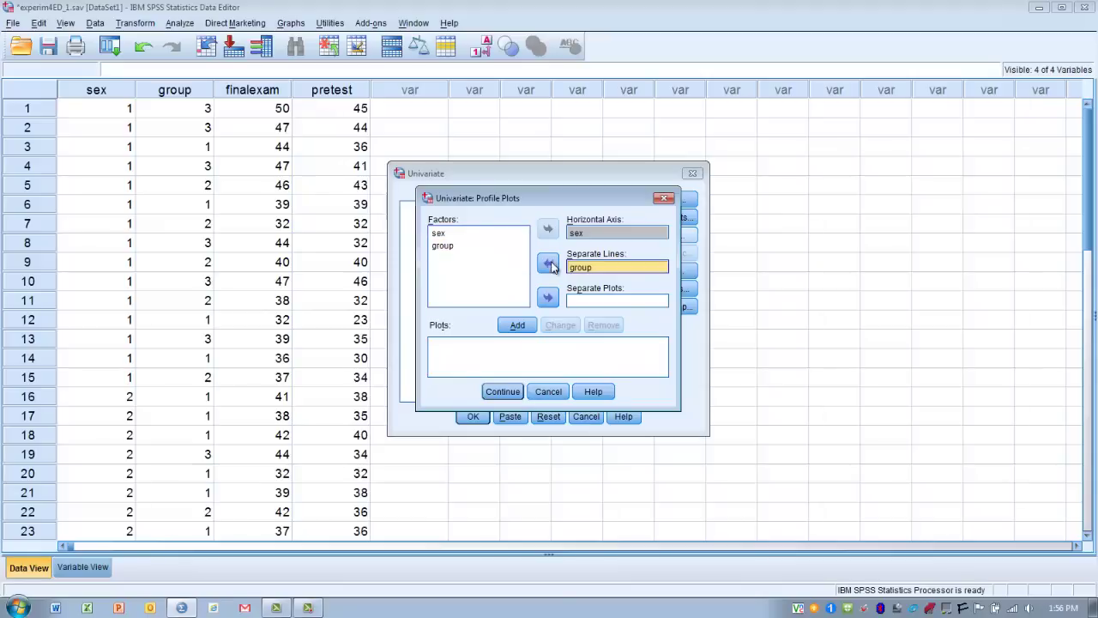
left_click(514, 326)
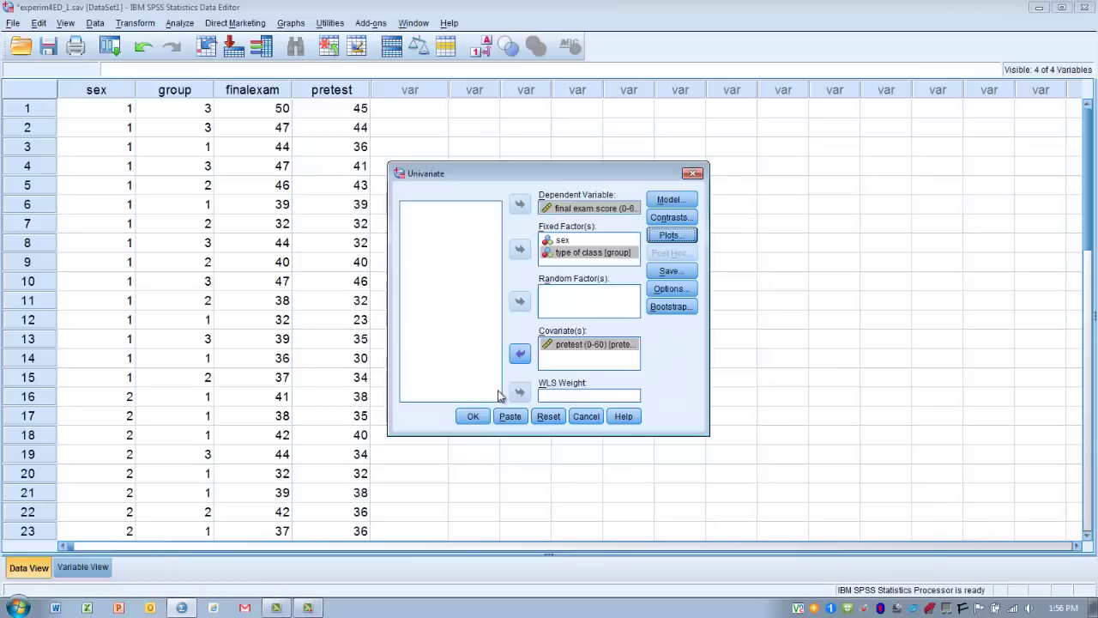
left_click(501, 392)
Run the ANCOVA and inspect the Descriptive Statistics and Levene's Test tables
left_click(469, 418)
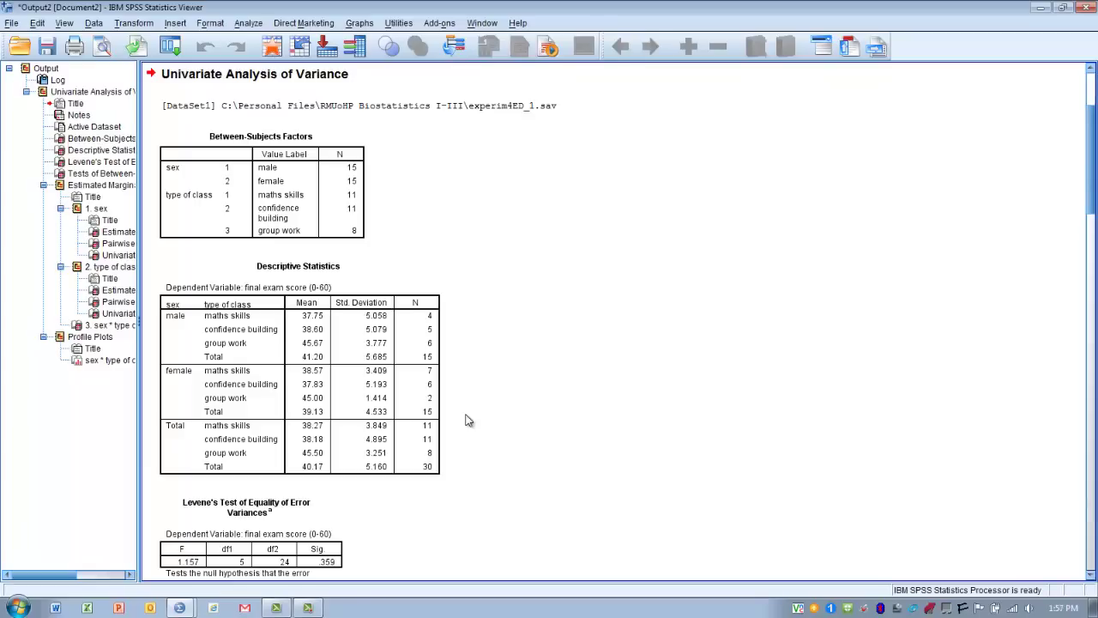
left_click(440, 419)
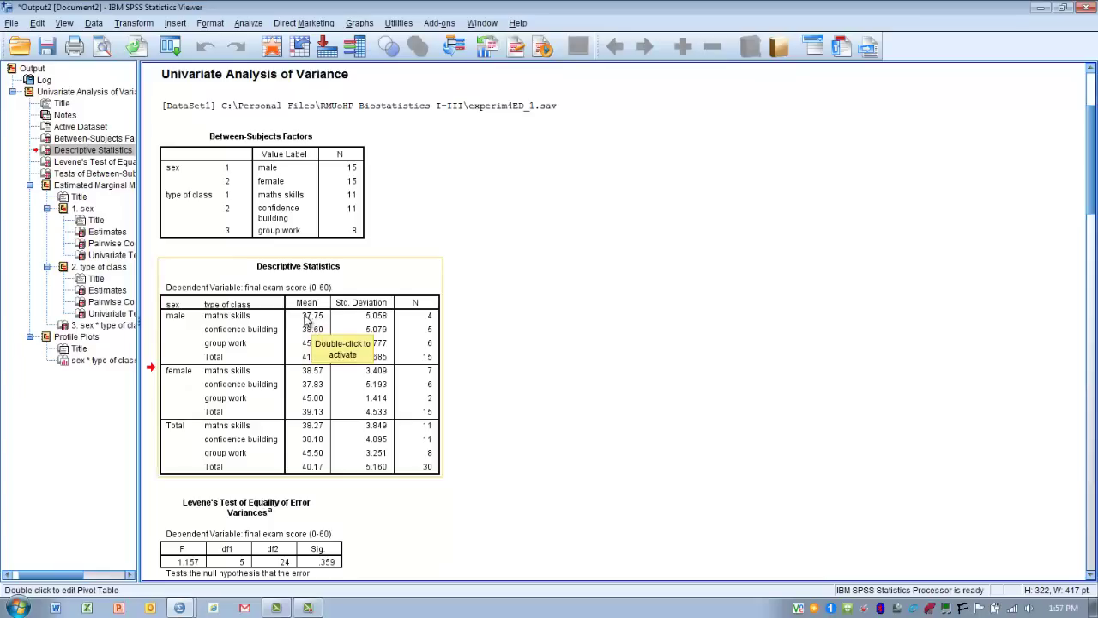
left_click(349, 418)
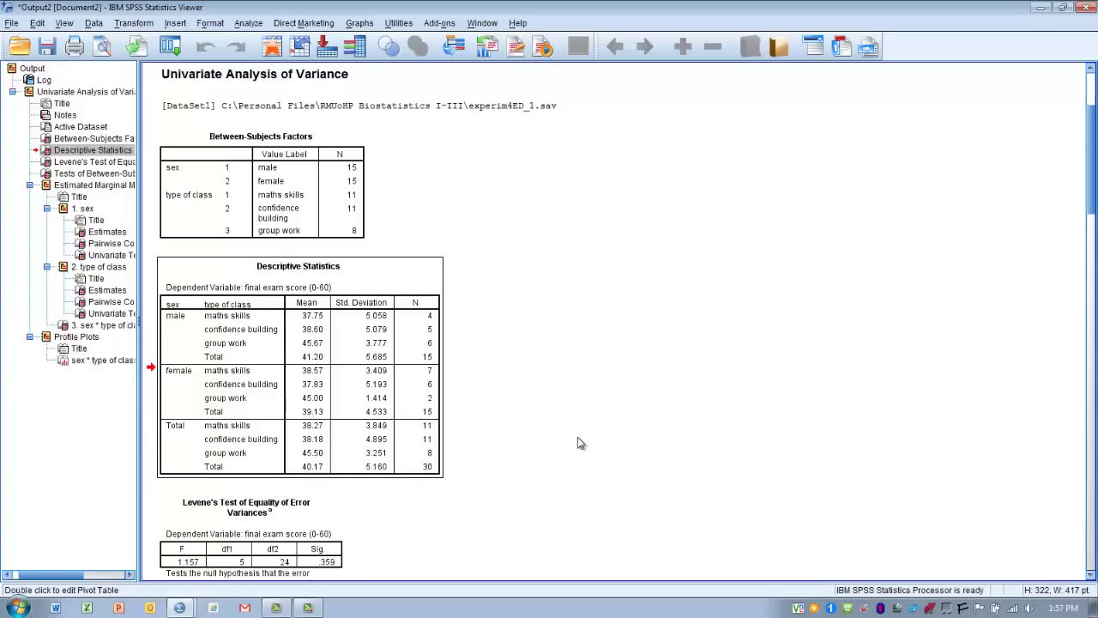
left_click(331, 516)
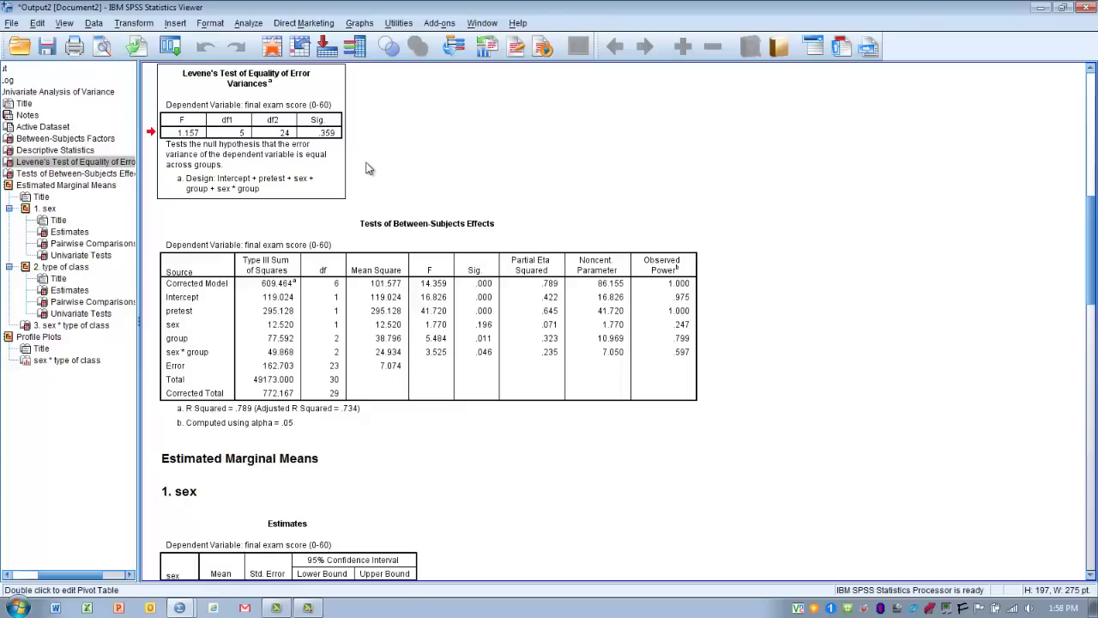
left_click(501, 232)
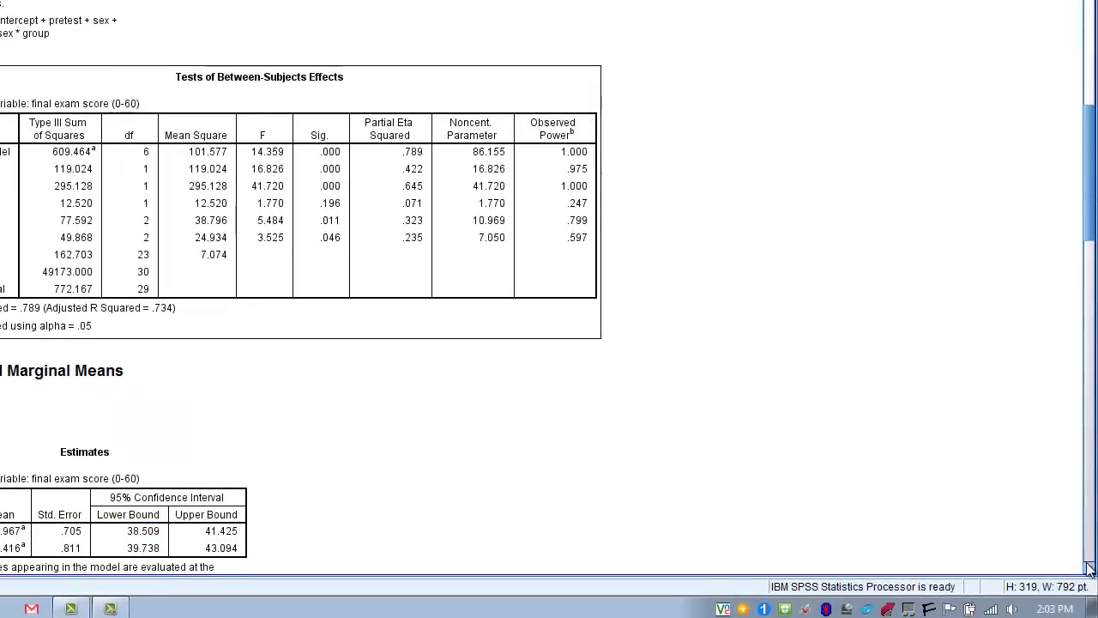
Review the estimated marginal means tables for sex and type of class with Bonferroni comparisons
scroll(1088, 568, "down", 3)
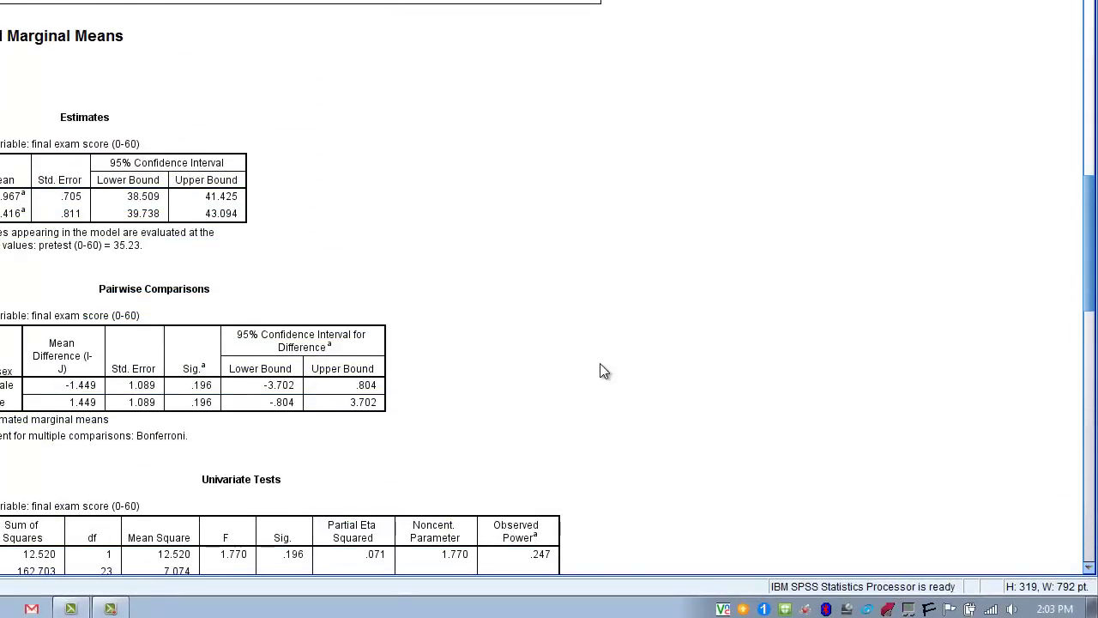
left_click(32, 197)
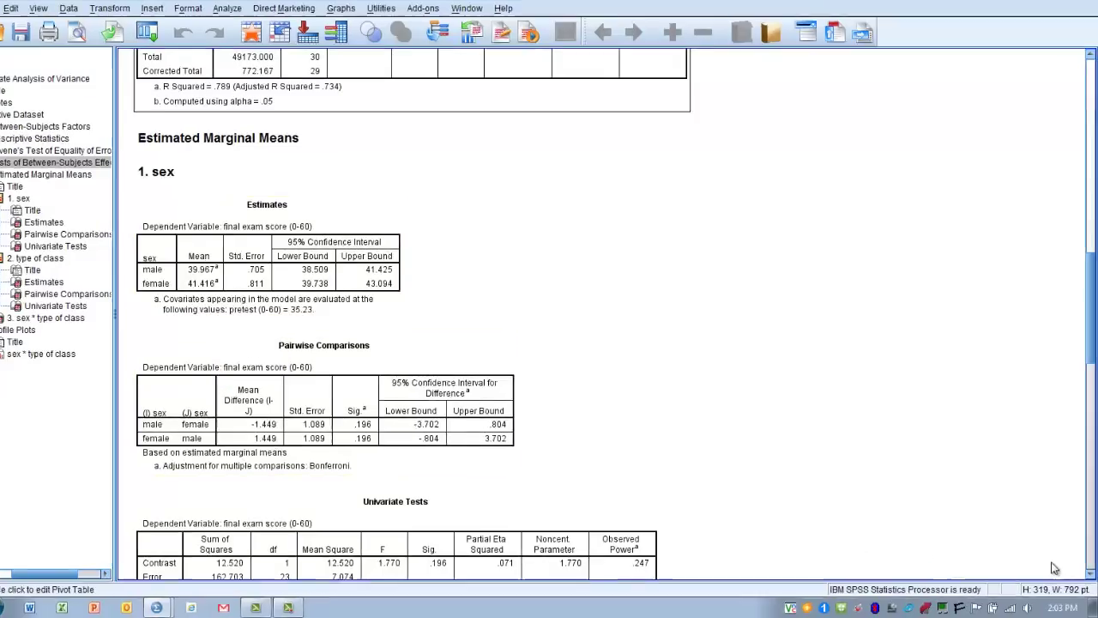
left_click(1090, 572)
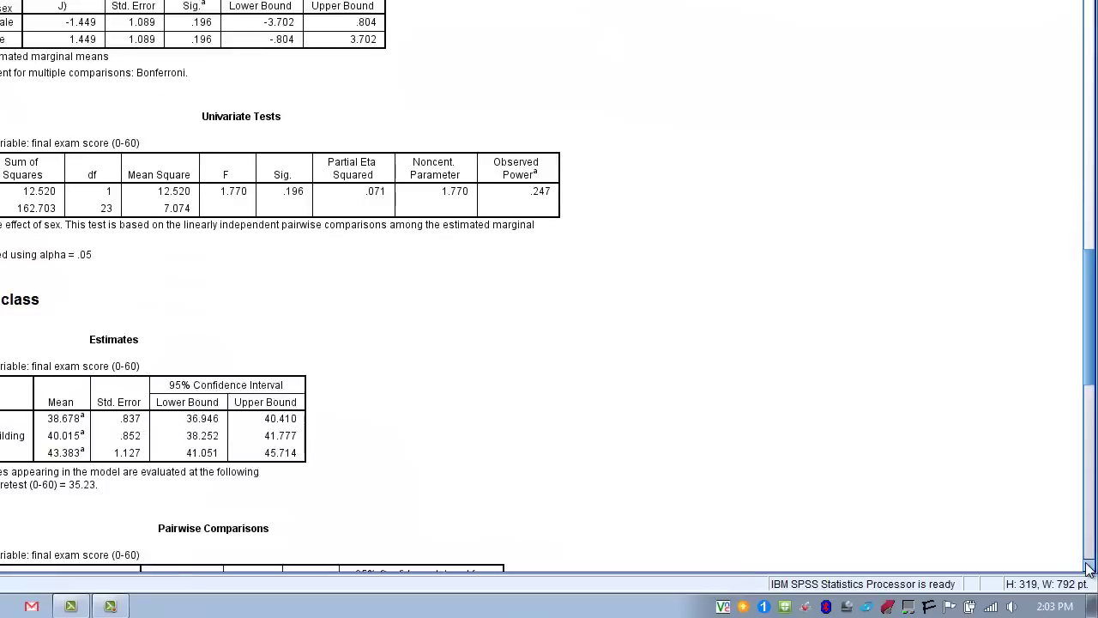
scroll(1087, 568, "down", 5)
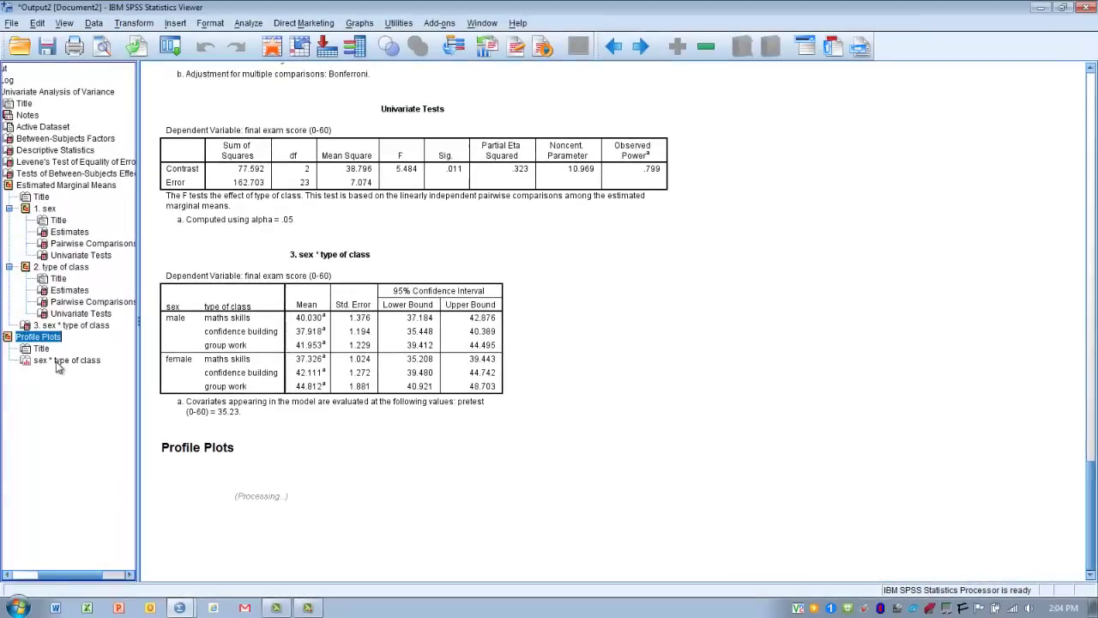
Jump to the sex by type of class profile plot in the output outline
left_click(59, 361)
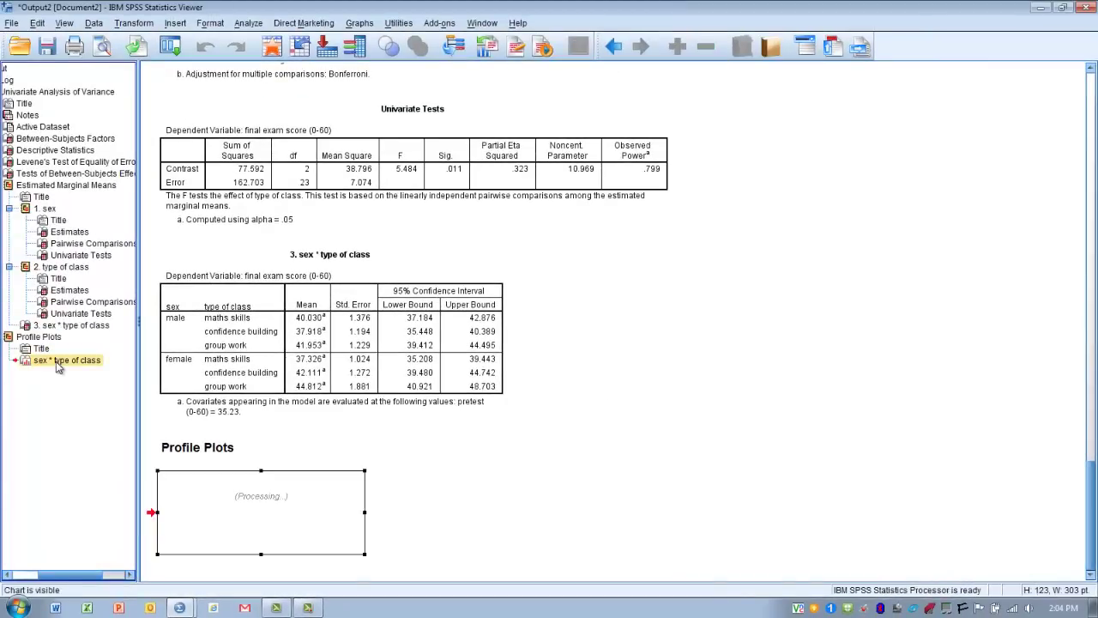